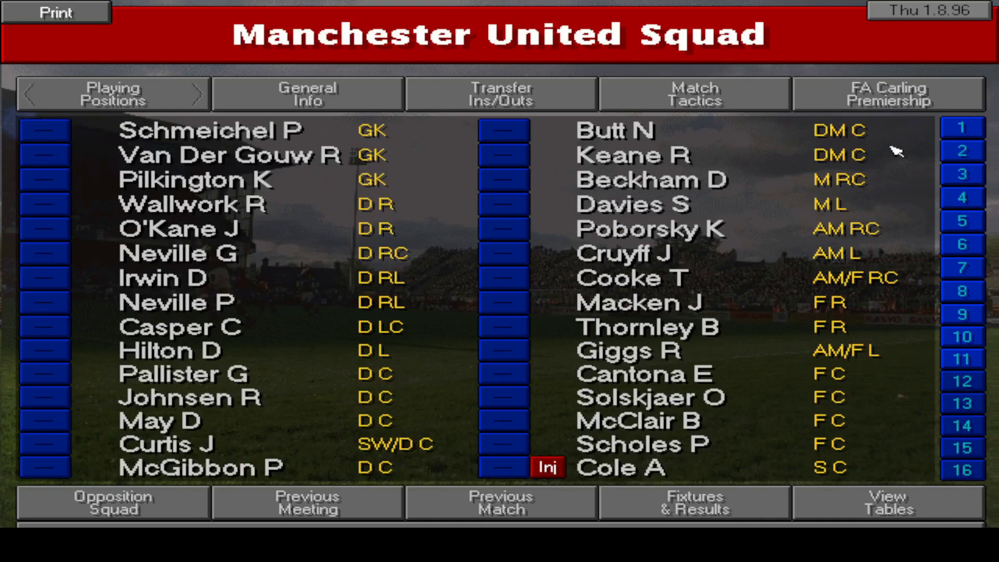
- Assign Schmeichel to team slot 1 in the Manchester United squad, then exit to the main menu
left_click(256, 130)
key("Escape")
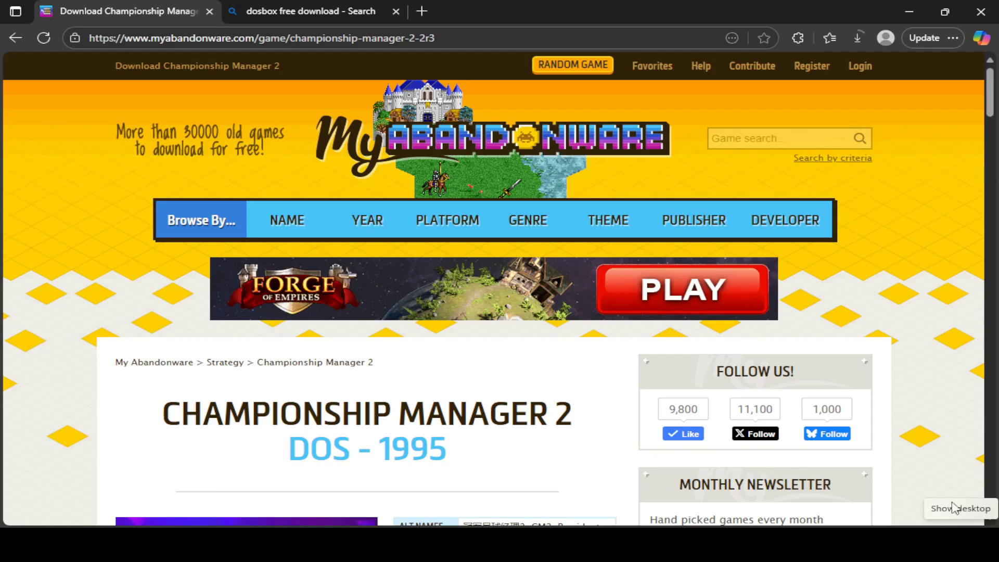
- Search MyAbandonware's games for 'championship manager 2' and scroll through the results
left_click(181, 40)
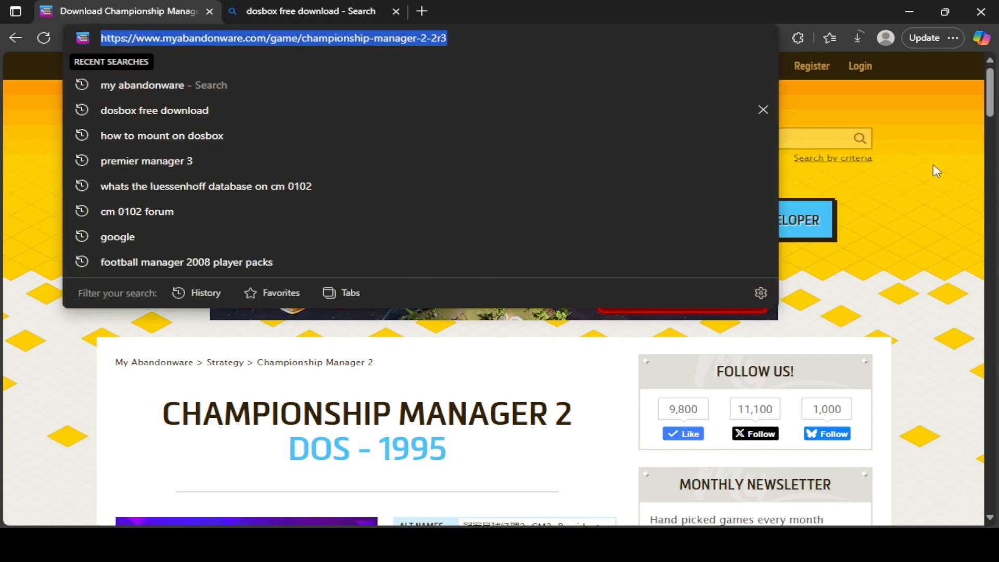
left_click(957, 215)
left_click(799, 134)
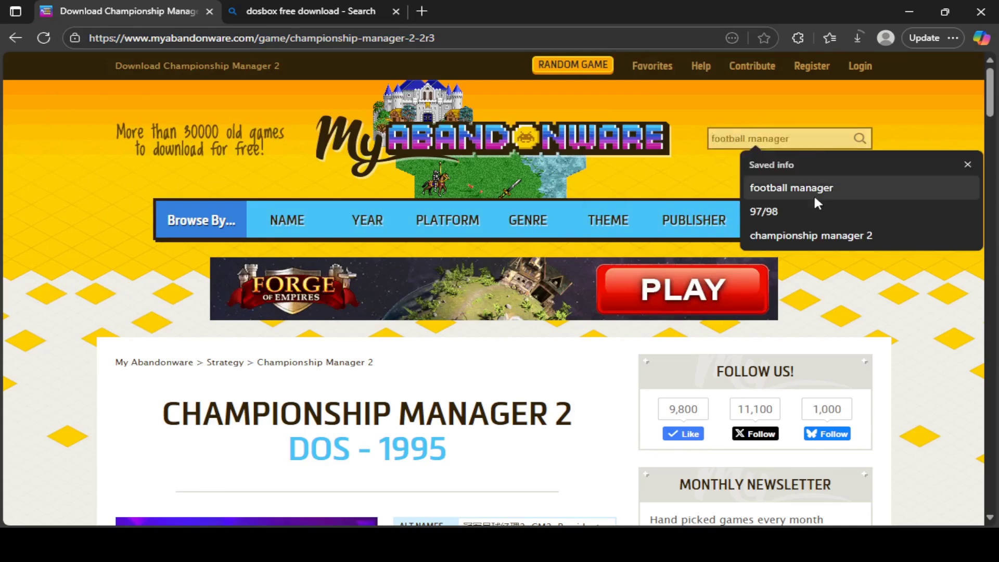
left_click(836, 235)
left_click(860, 138)
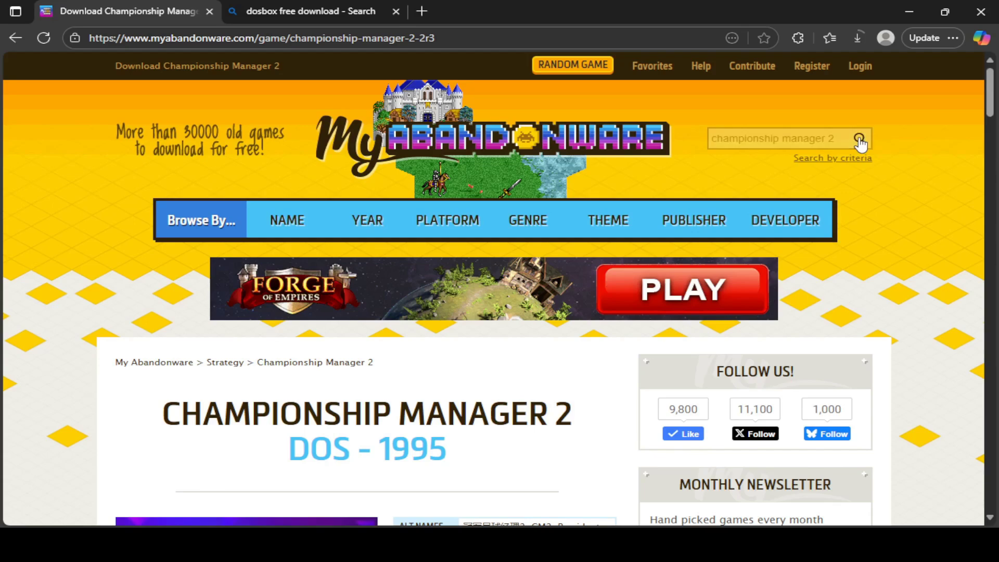
scroll(831, 265, "down", 6)
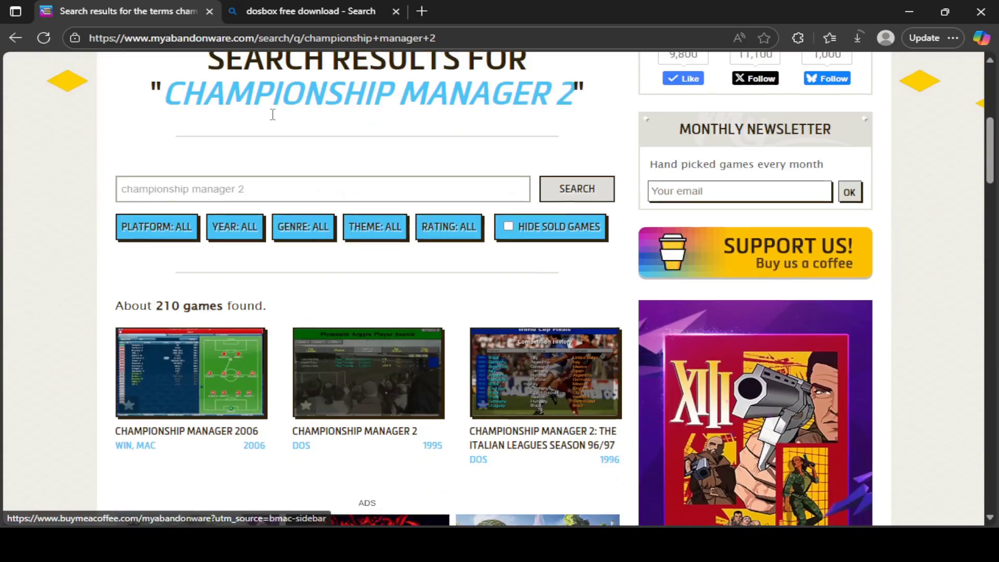
scroll(416, 283, "down", 1)
- Open the Championship Manager 2 game page and jump to its DOS Version downloads
left_click(378, 309)
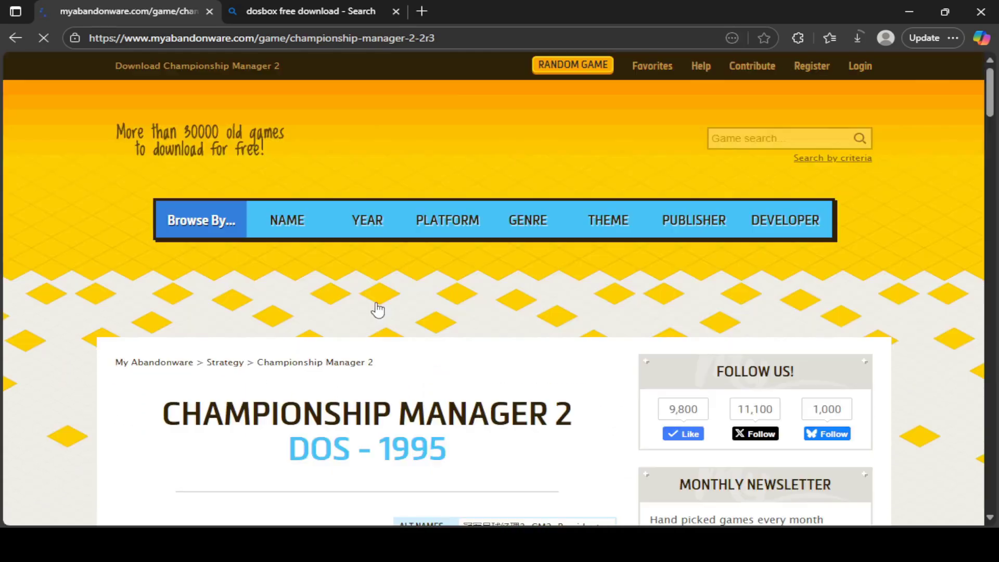
scroll(387, 309, "down", 5)
scroll(388, 309, "down", 5)
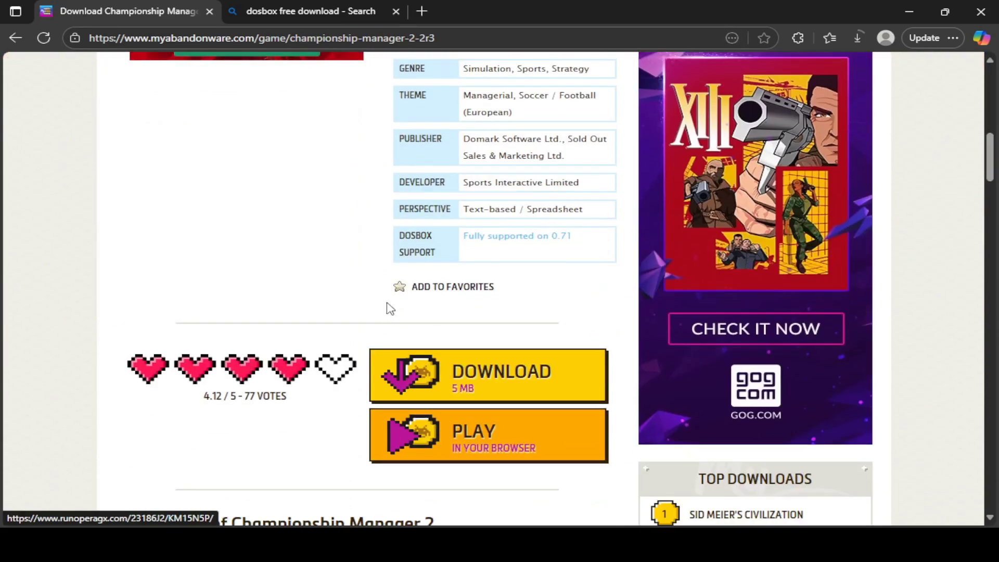
scroll(388, 308, "down", 5)
scroll(538, 145, "up", 3)
left_click(498, 219)
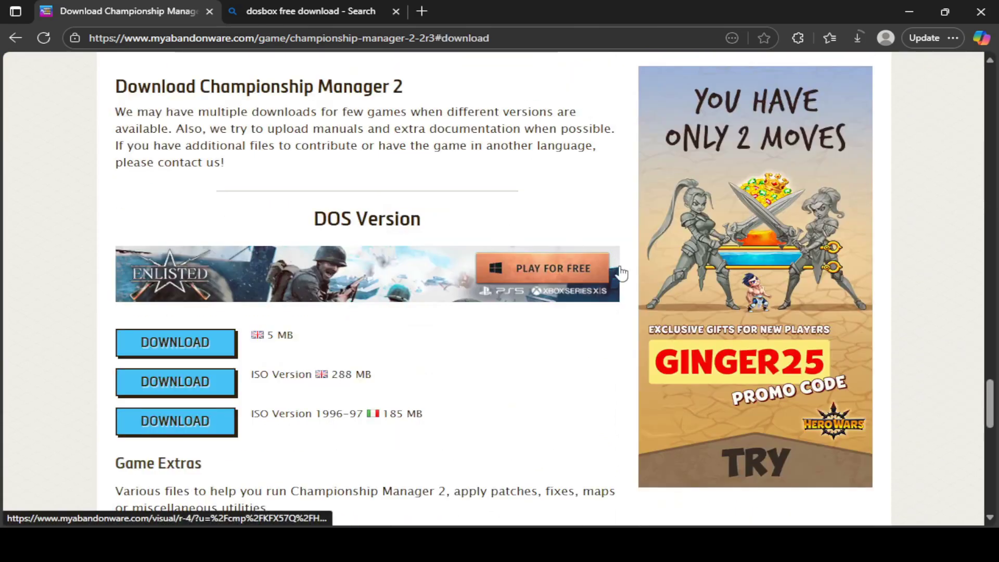
scroll(609, 286, "down", 3)
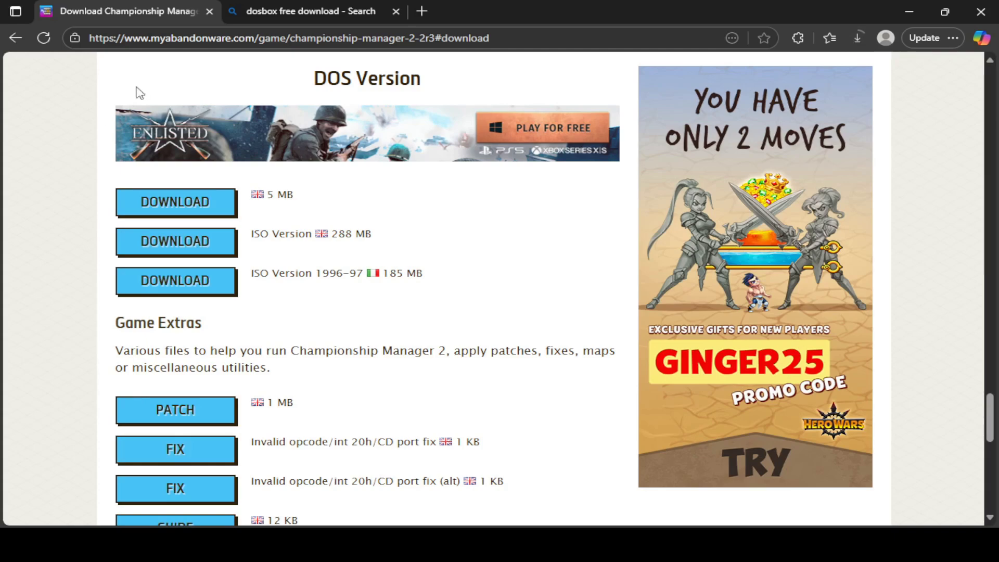
- Switch to the 'dosbox free download' Bing results tab and scroll through the results
left_click(300, 11)
scroll(387, 343, "up", 7)
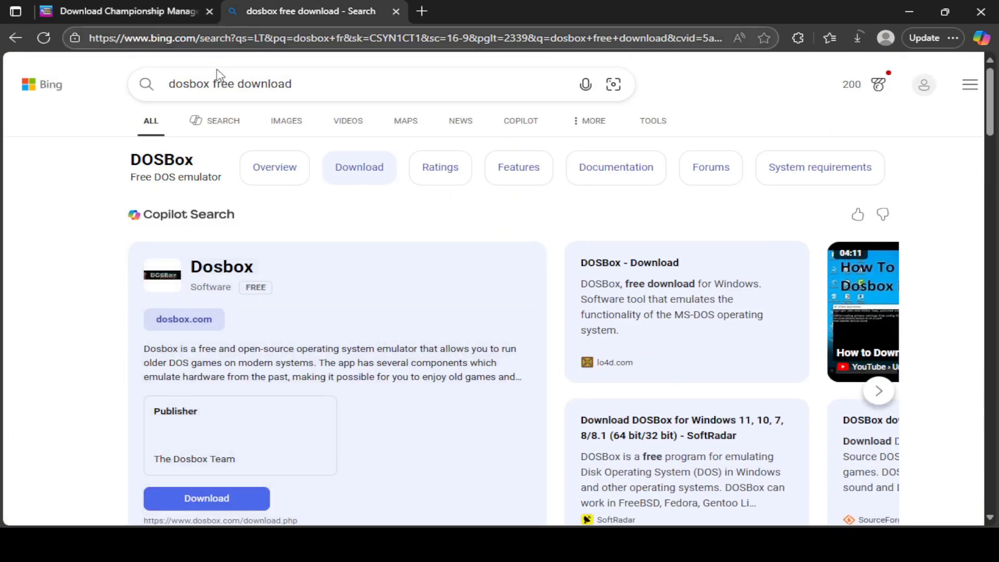
scroll(328, 158, "down", 8)
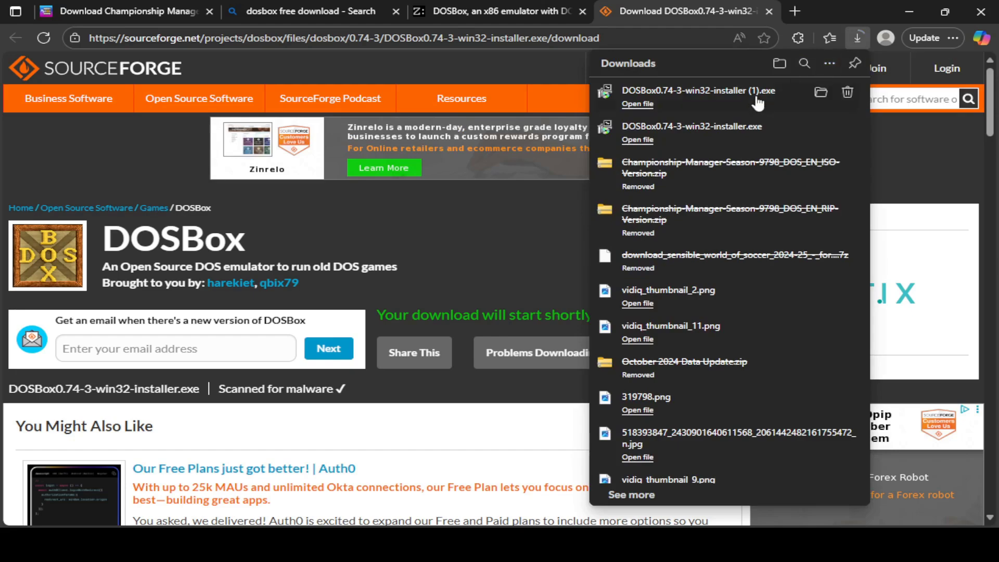
- Dismiss the Downloads flyout to reveal SourceForge's 'Thank you for downloading DOSBox' page
left_click(470, 241)
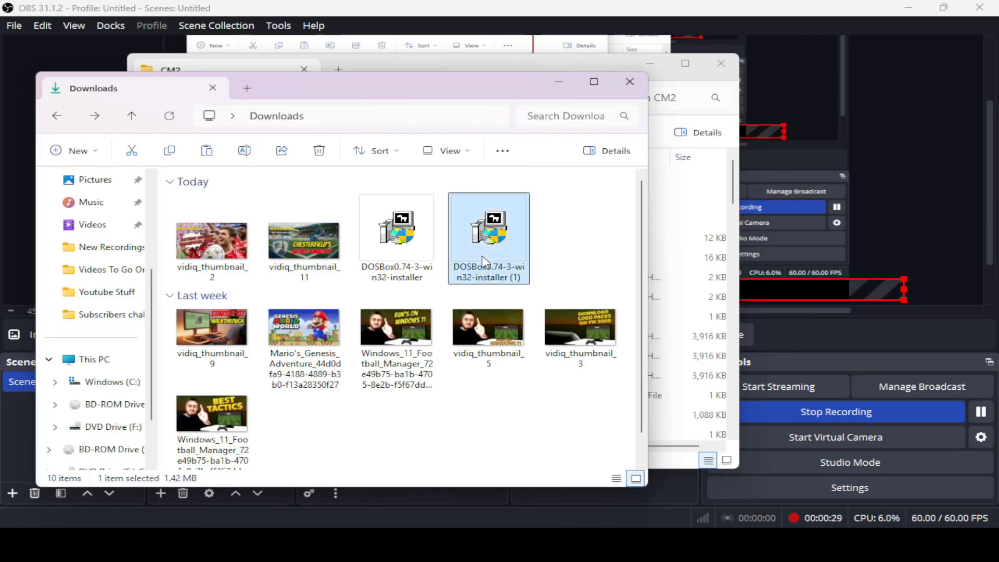
- Inspect the options of the DOSBox 0.74-3 installer files in Downloads, closing them unchanged
right_click(484, 260)
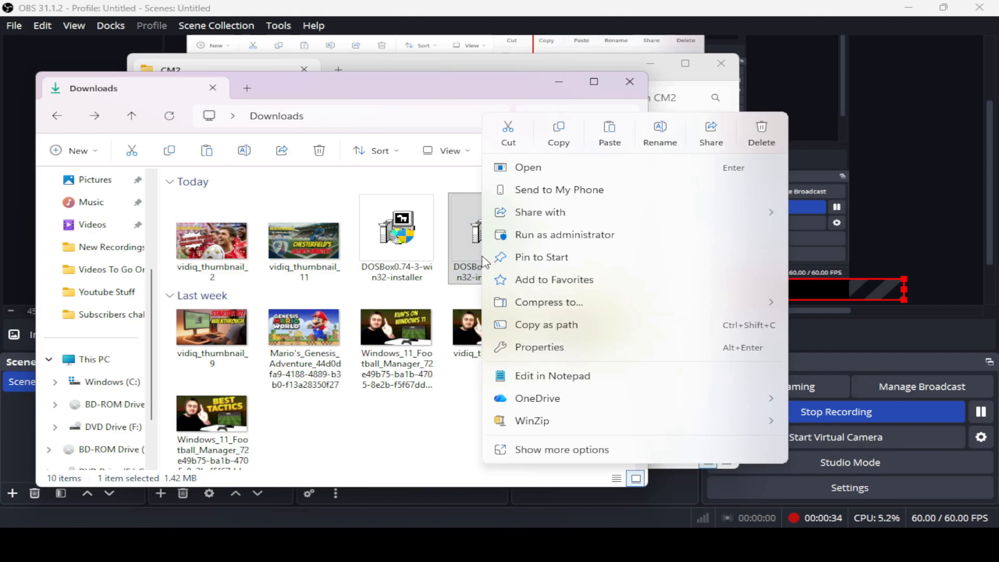
right_click(465, 245)
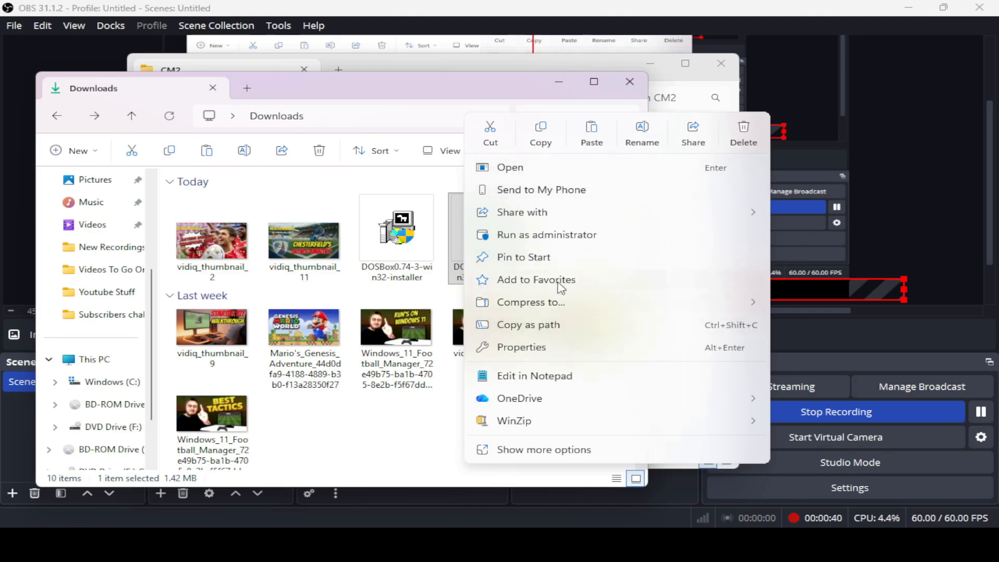
left_click(414, 242)
right_click(411, 224)
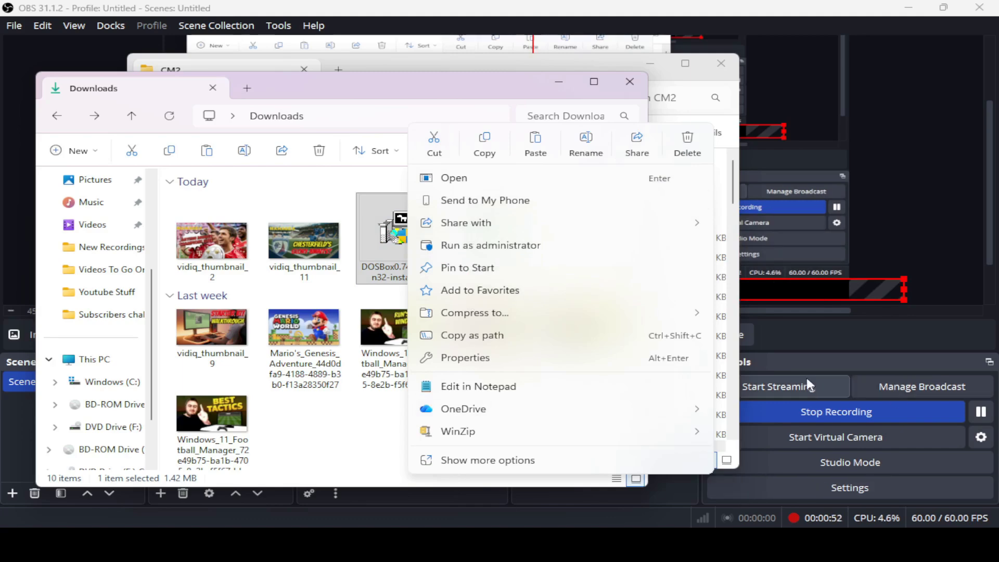
mouse_move(496, 317)
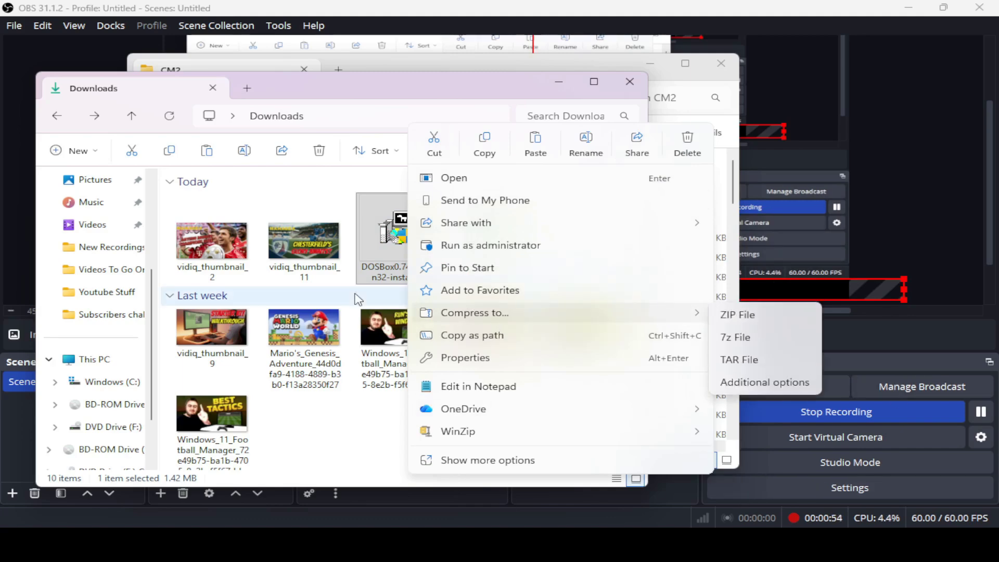
left_click(330, 198)
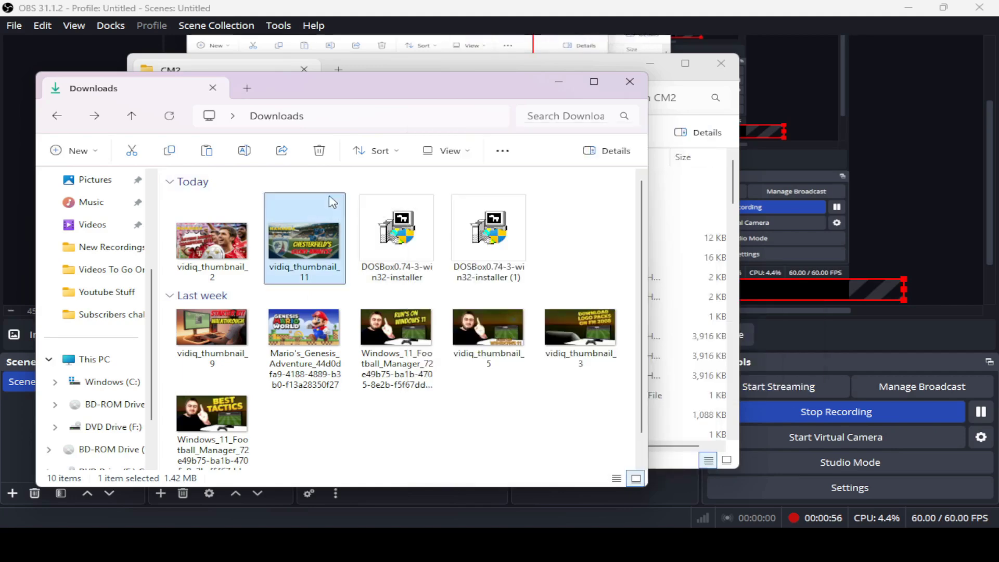
- Bring the CM2 folder forward, minimise OBS and the browser, and close Downloads
mouse_move(411, 544)
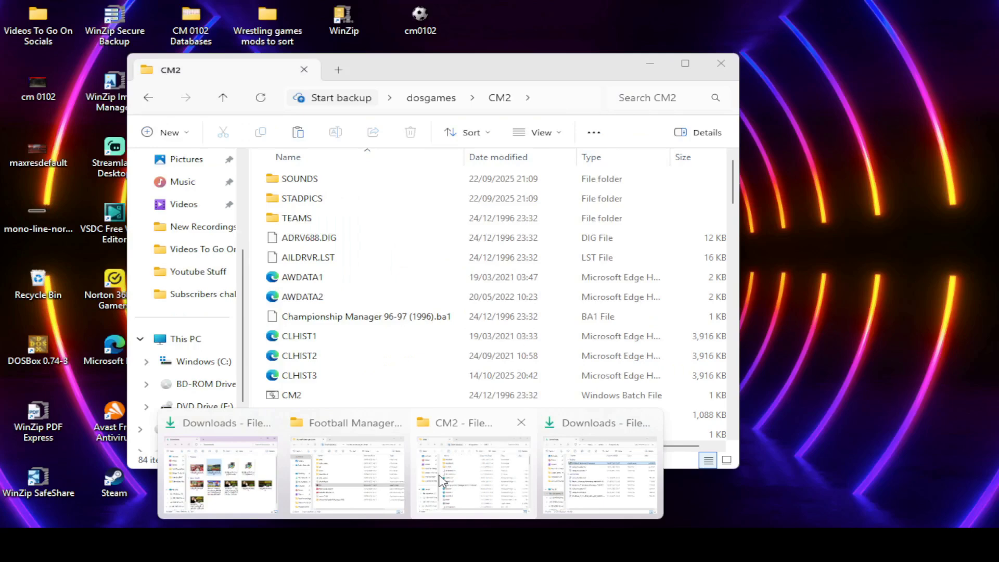
left_click(438, 472)
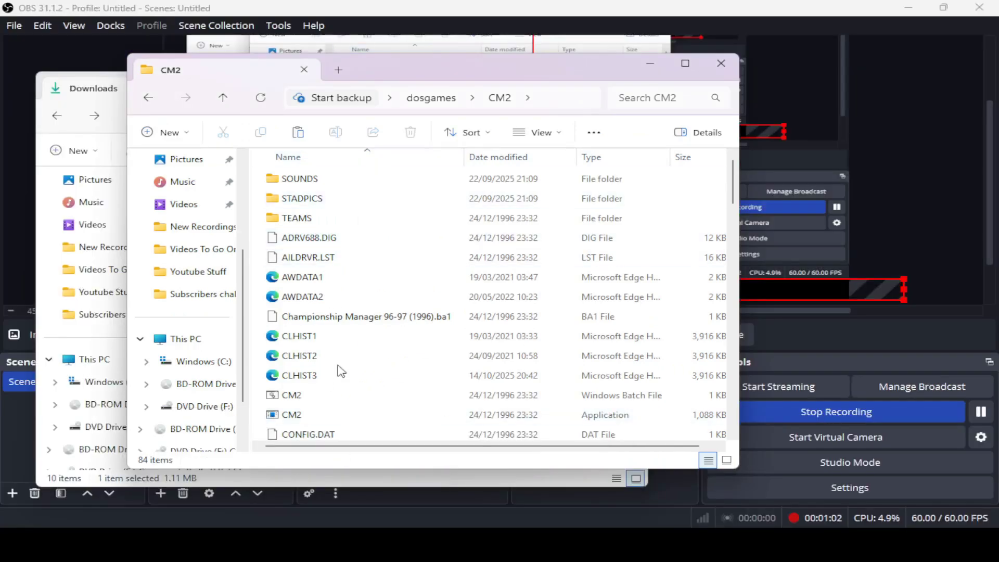
left_click(909, 8)
left_click(902, 8)
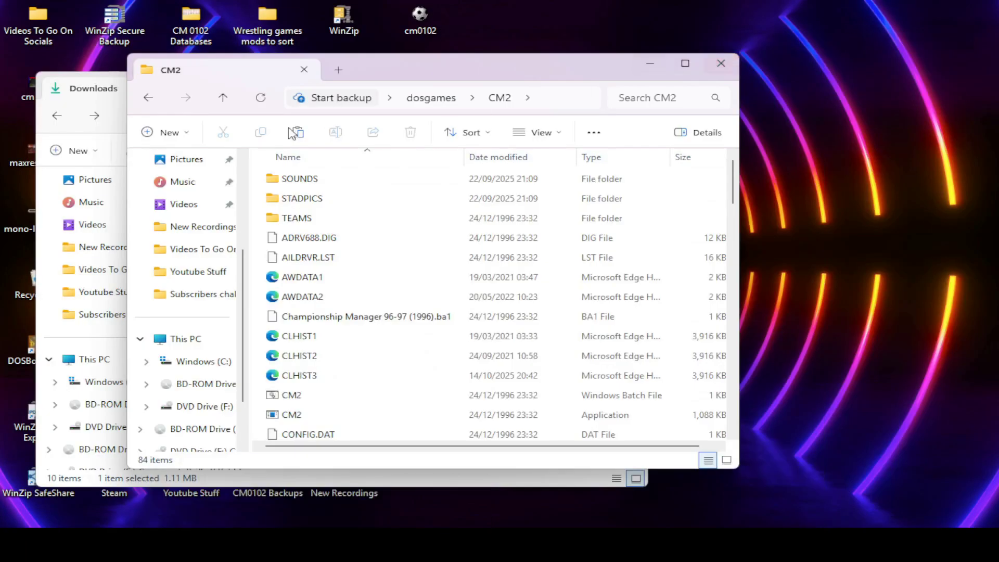
left_click(89, 101)
left_click(630, 83)
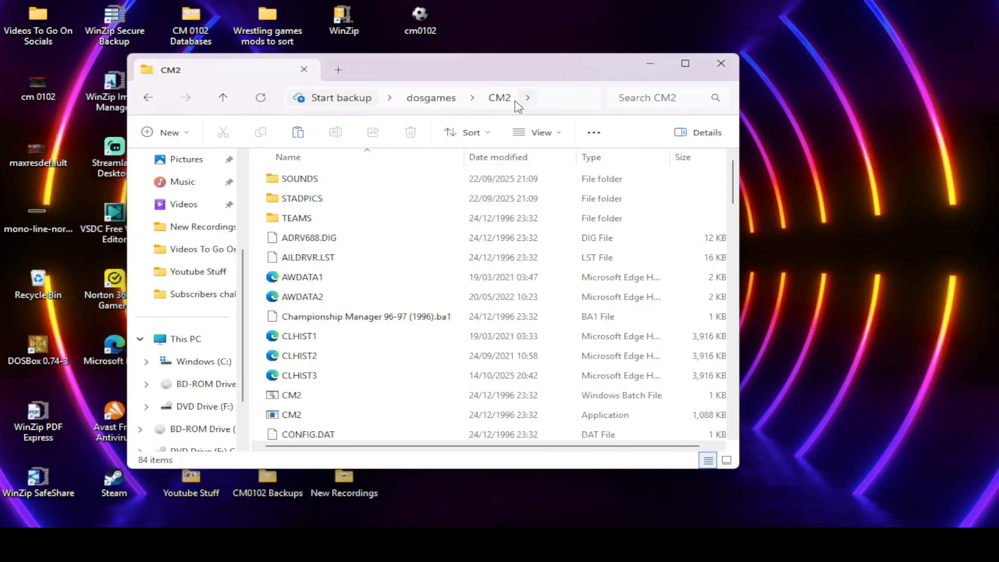
- Launch CM2.exe by dragging it from the CM2 folder onto the DOSBox shortcut
mouse_move(401, 74)
left_mouse_down()
mouse_move(424, 67)
mouse_move(423, 56)
left_mouse_up()
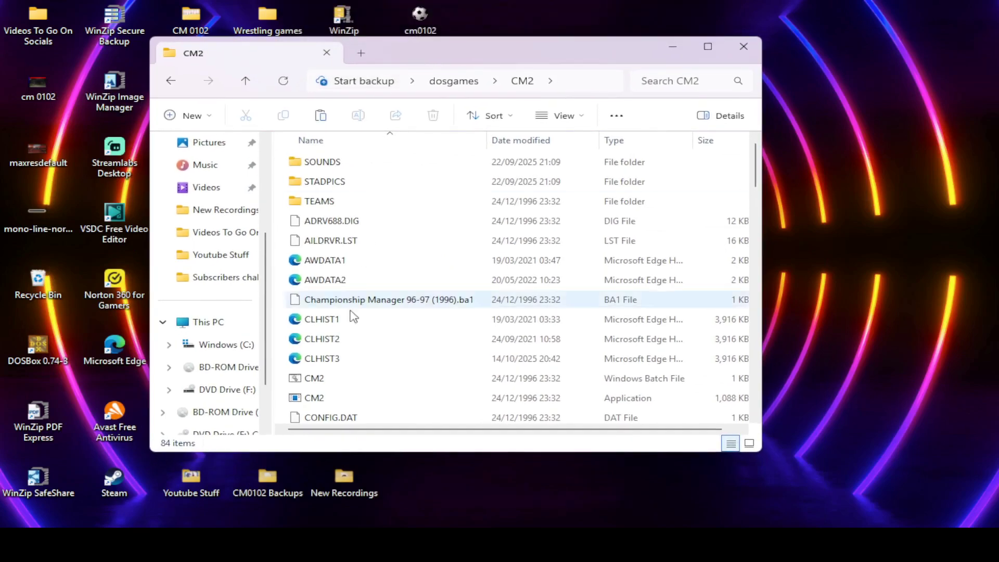
right_click(343, 394)
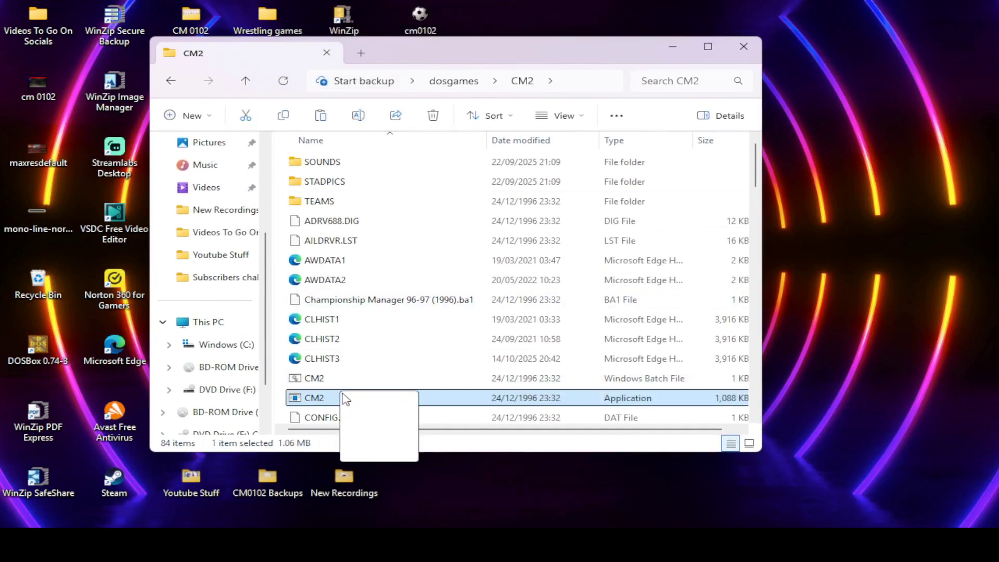
mouse_move(343, 397)
left_mouse_down()
mouse_move(323, 376)
mouse_move(47, 416)
mouse_move(28, 356)
left_mouse_up()
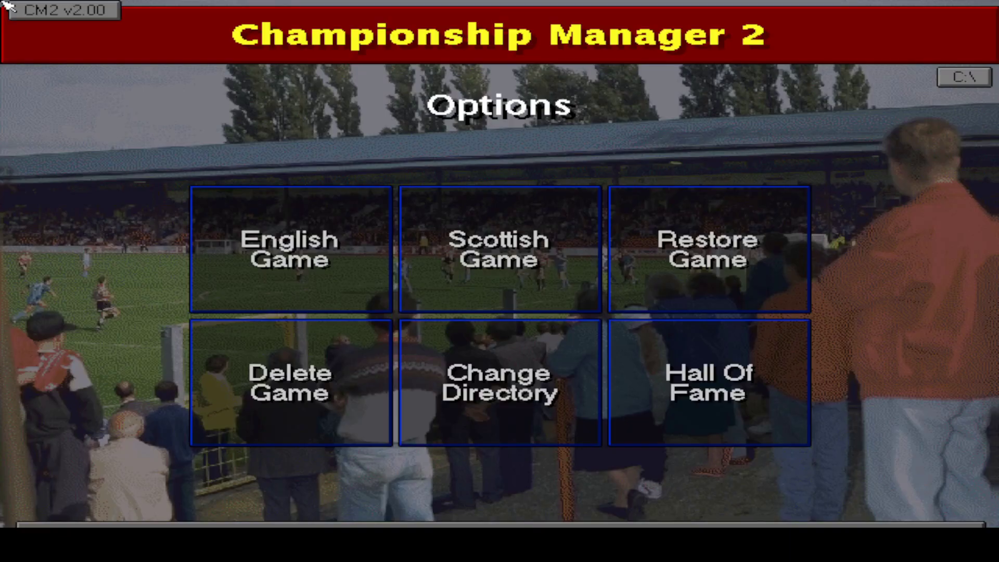
- Restore Saved Game #1 from the Restore Game list
left_click(356, 271)
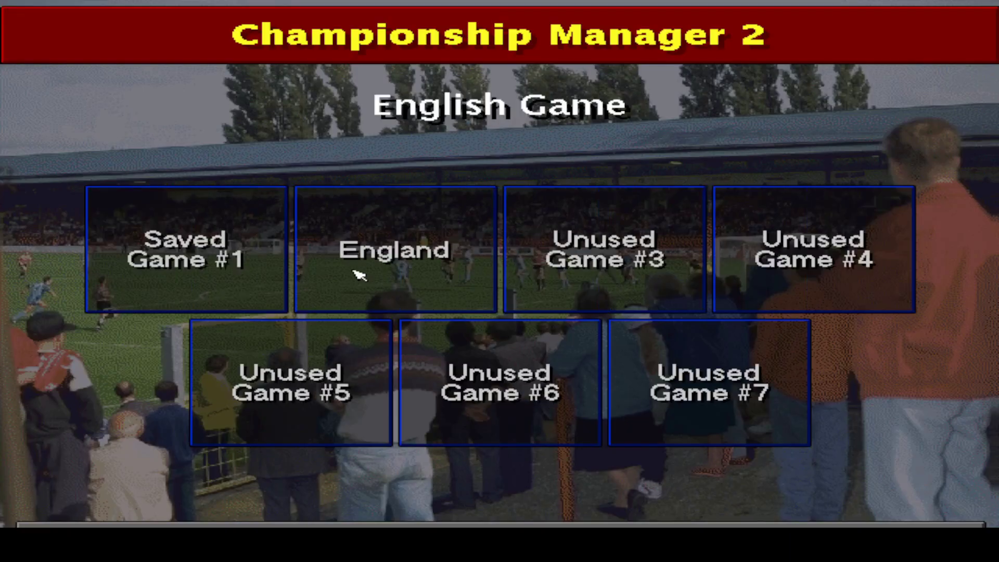
right_click(503, 500)
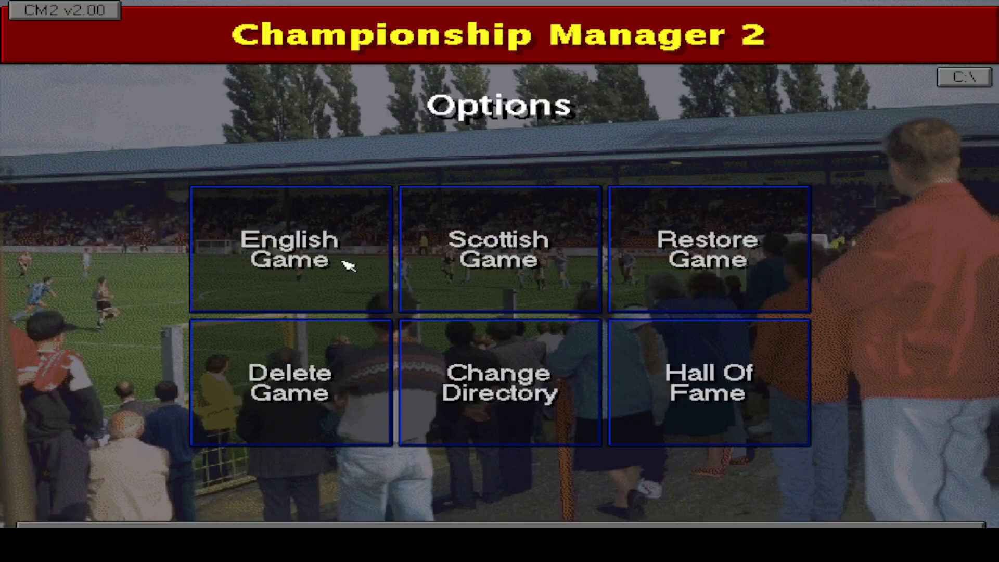
left_click(695, 249)
left_click(395, 333)
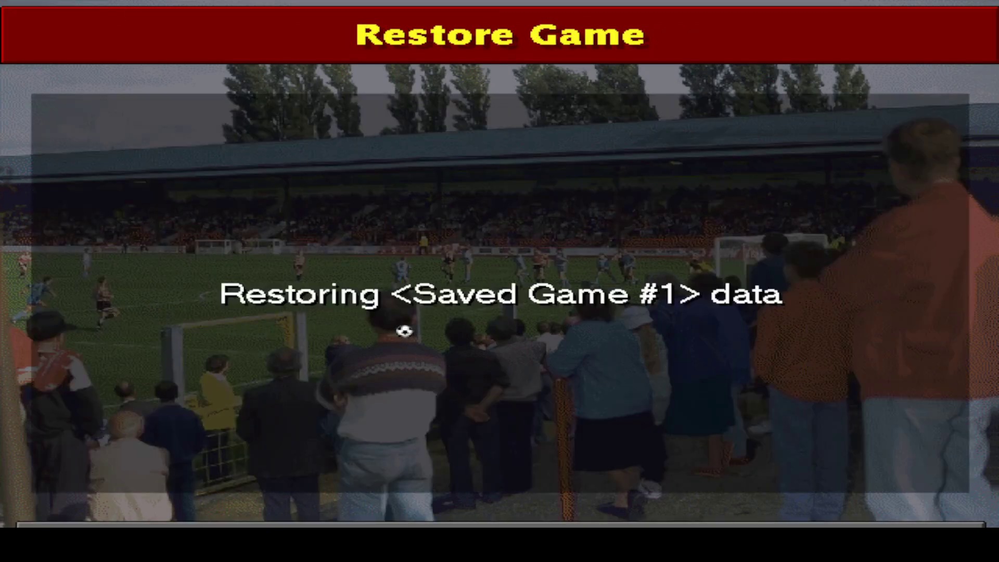
- Choose Chelsea in Squad Details to show the Chelsea squad list
left_click(650, 247)
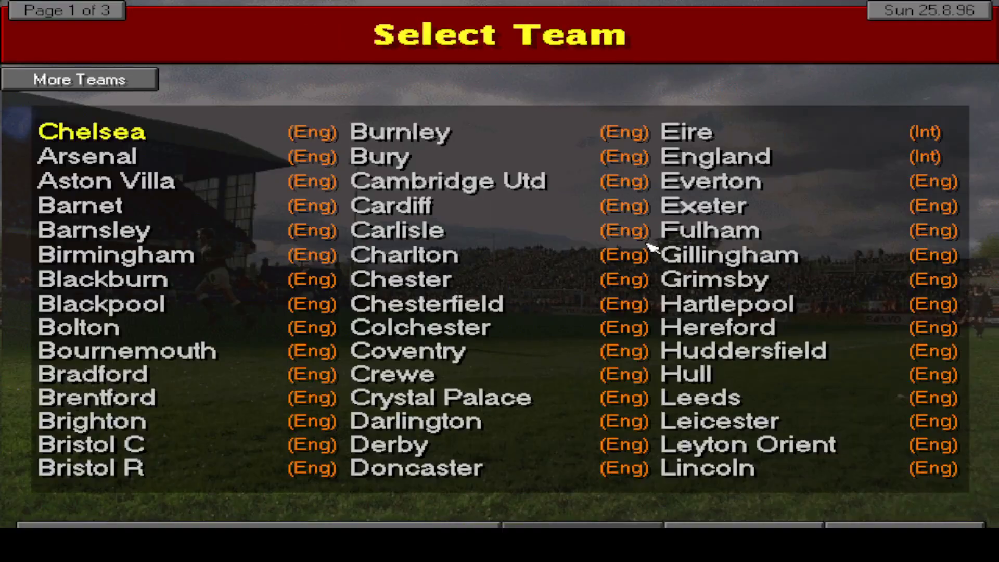
left_click(221, 134)
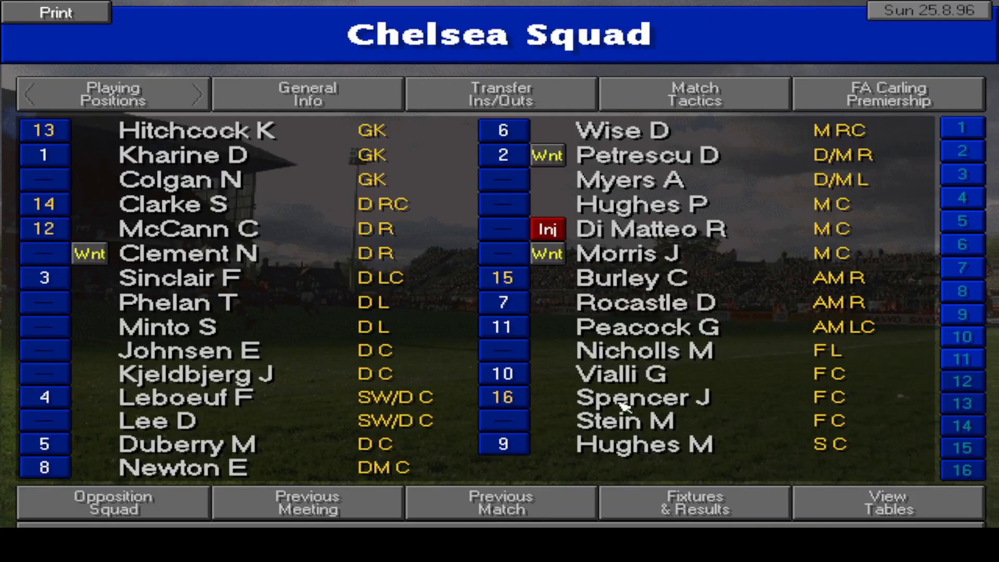
right_click(861, 283)
key("Escape")
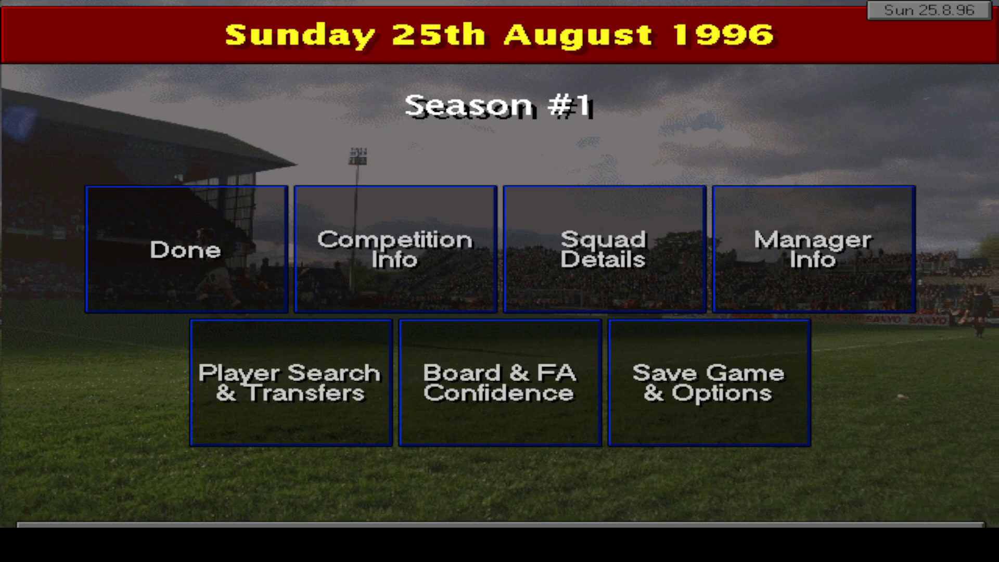
left_click(531, 300)
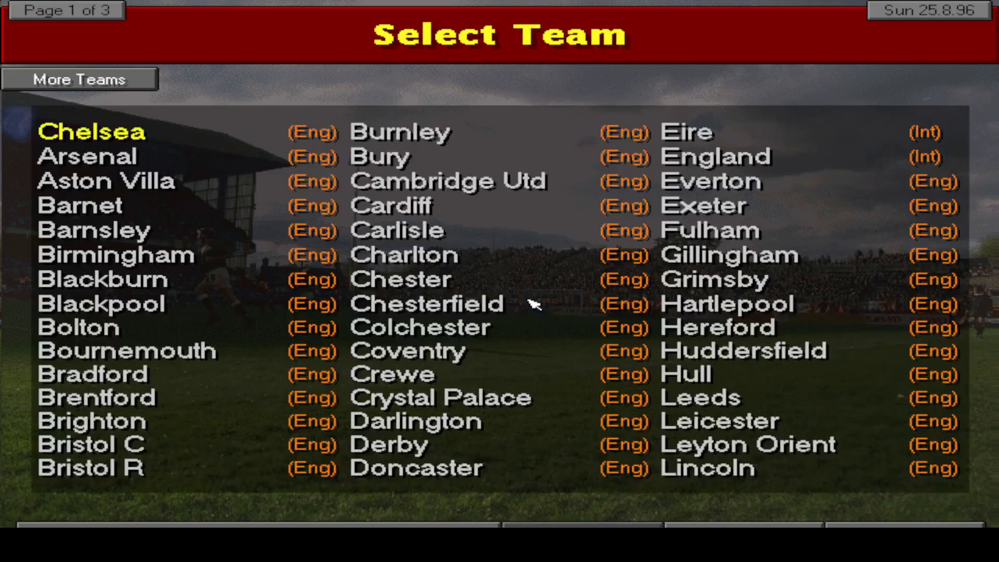
left_click(172, 136)
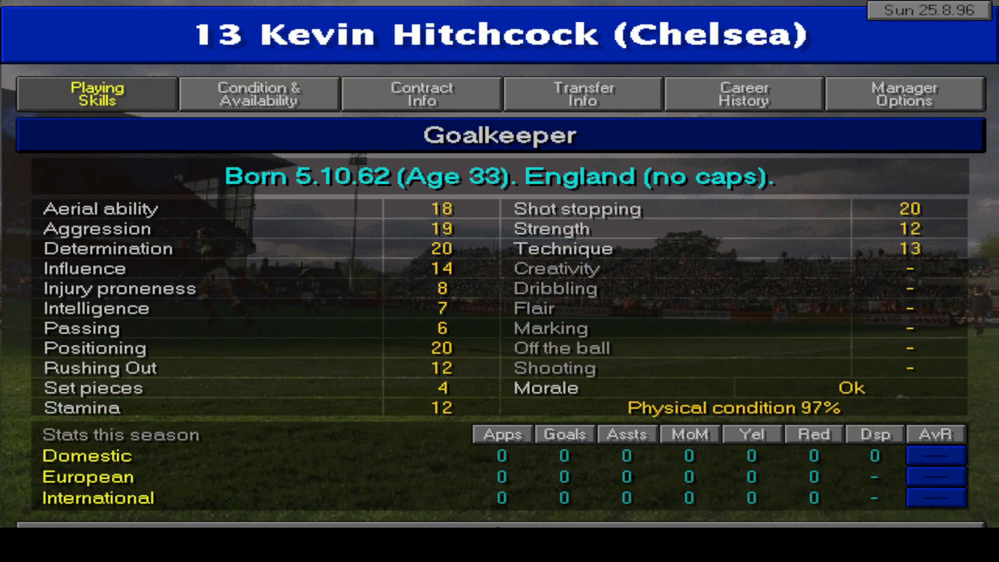
right_click(495, 508)
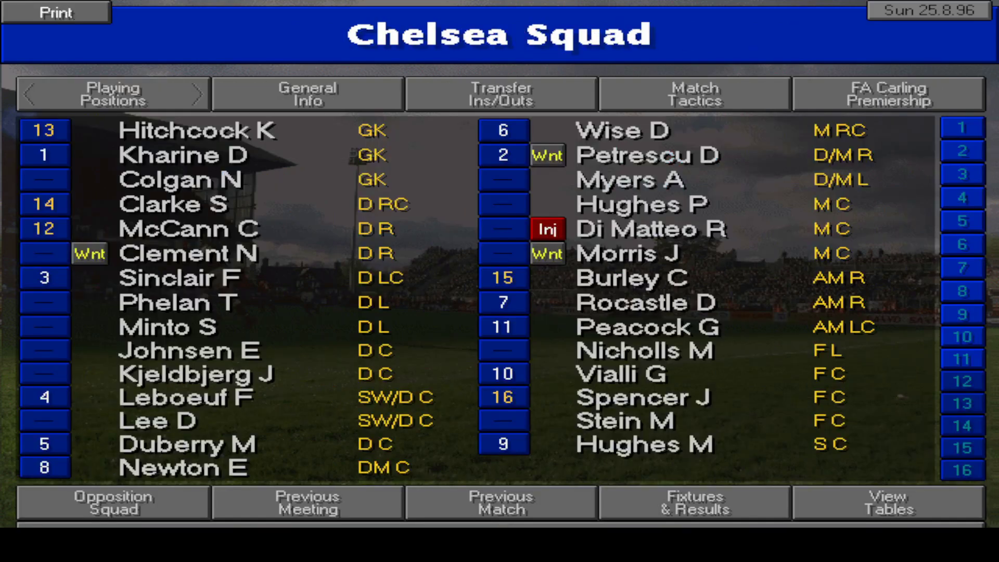